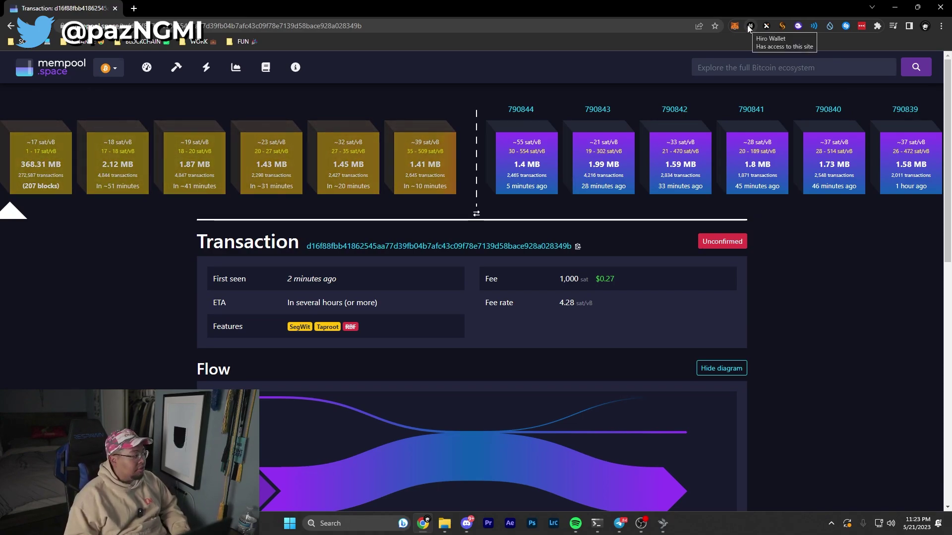
# Check the Xverse and Unisat popups, then bring up Sparrow's XVERSE list with its unconfirmed −1,000 sat entry
pyautogui.click(766, 25)
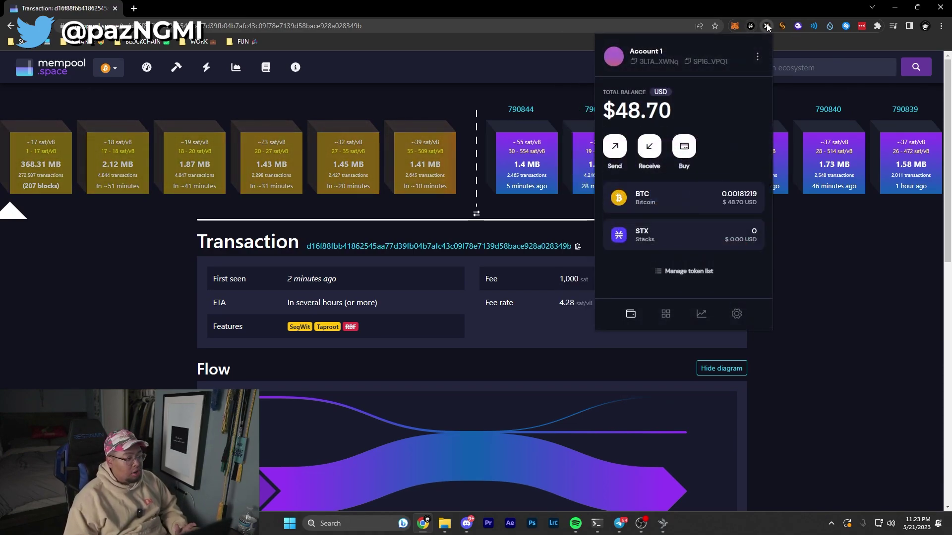
pyautogui.click(733, 11)
pyautogui.click(782, 27)
pyautogui.click(782, 26)
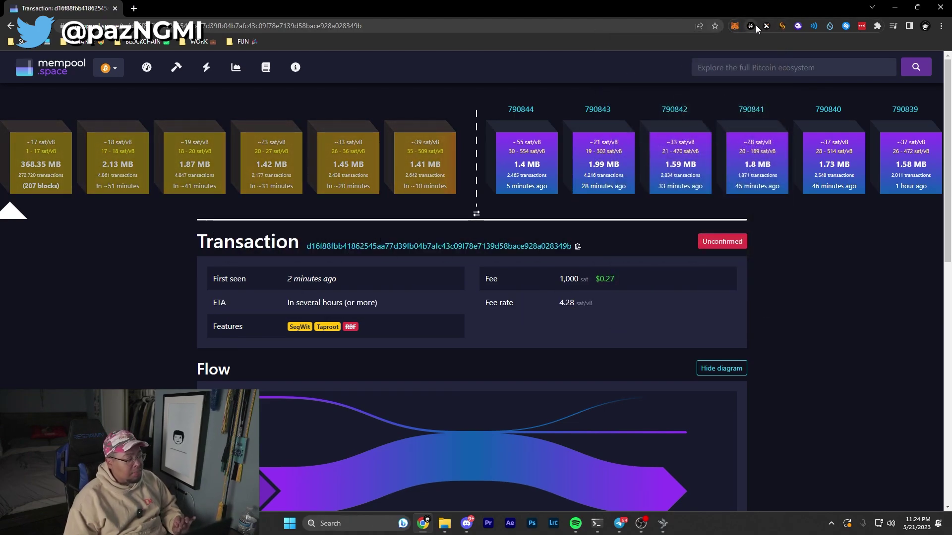
pyautogui.click(662, 523)
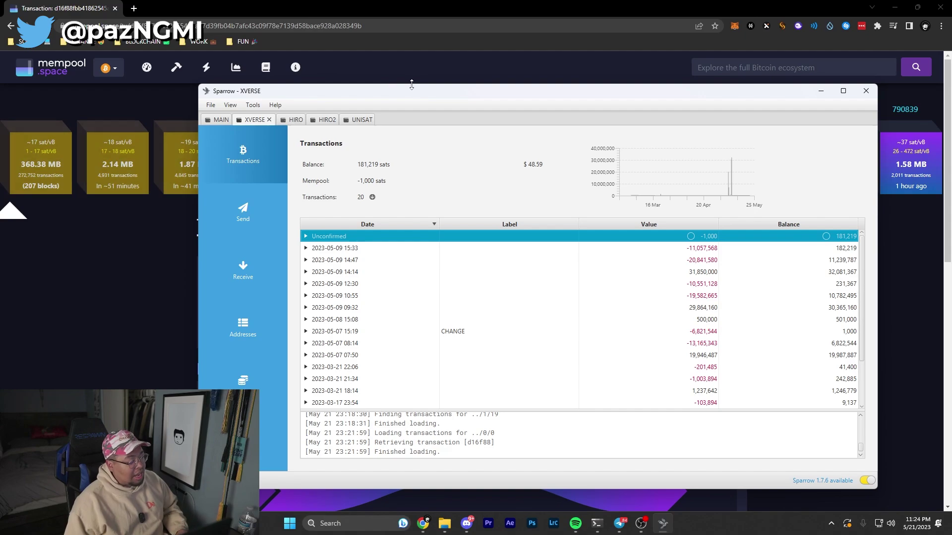
pyautogui.moveTo(371, 240)
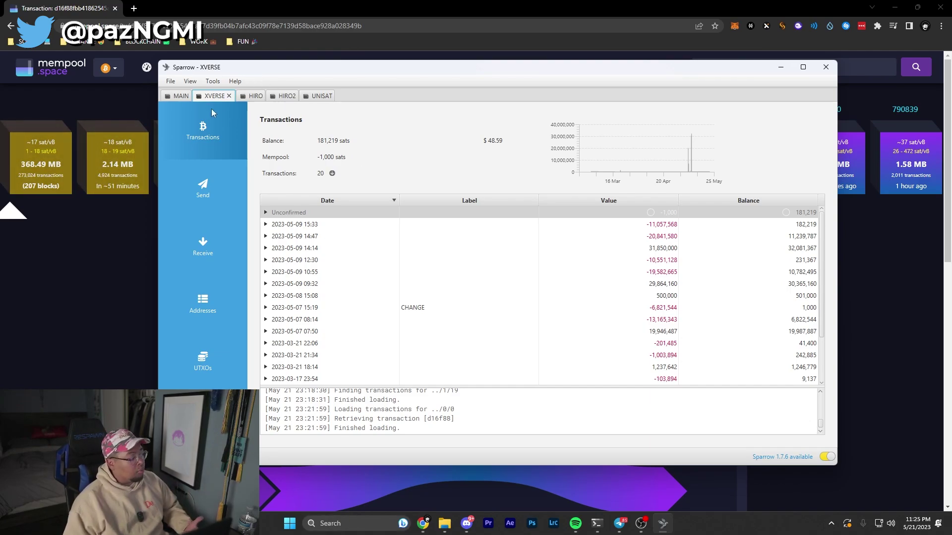
# Create a new wallet named 'ordinal faces' and open its Script Type choices
pyautogui.click(171, 82)
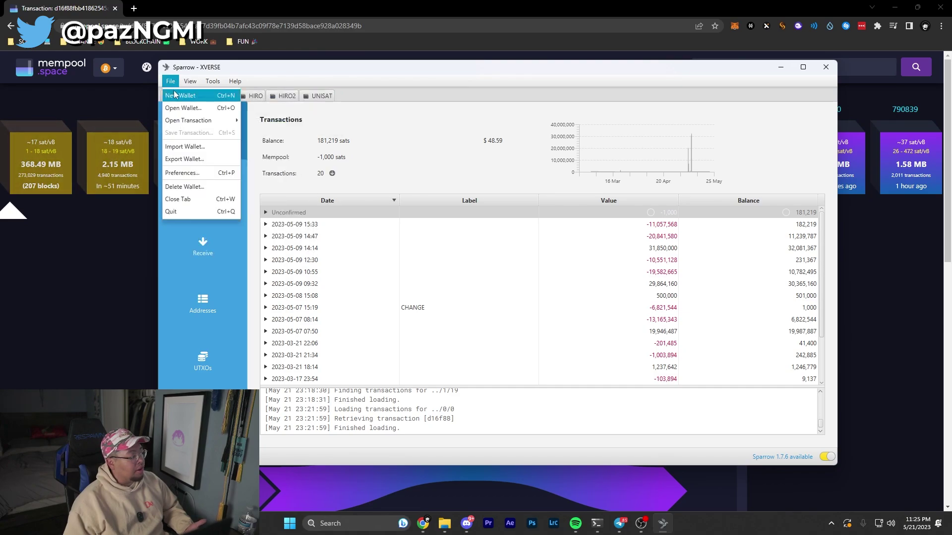
pyautogui.click(187, 95)
pyautogui.write('ordinal fac')
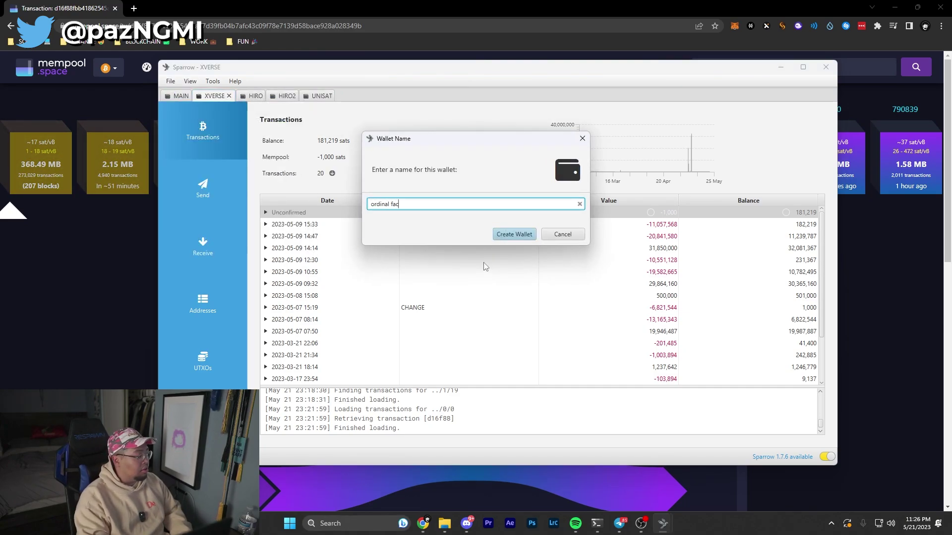
pyautogui.write('es')
pyautogui.press('Return')
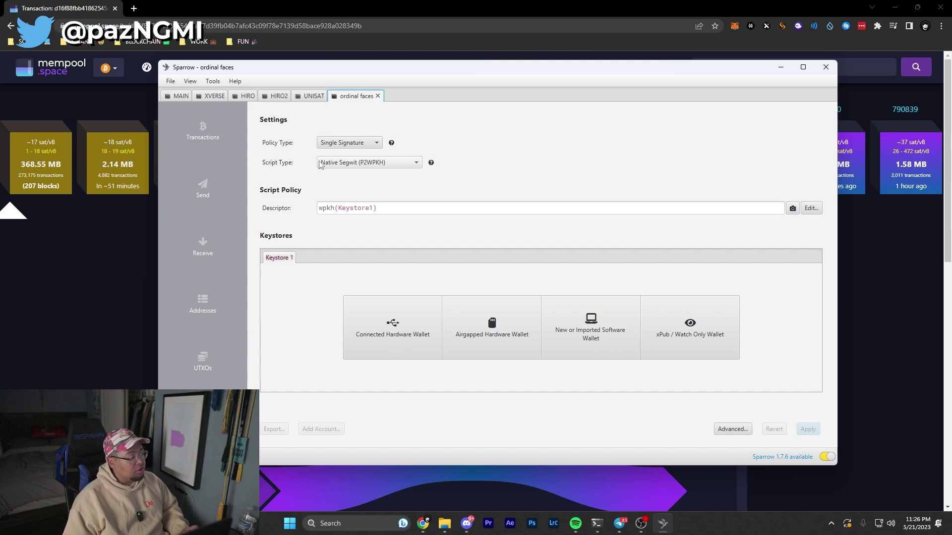
pyautogui.click(366, 164)
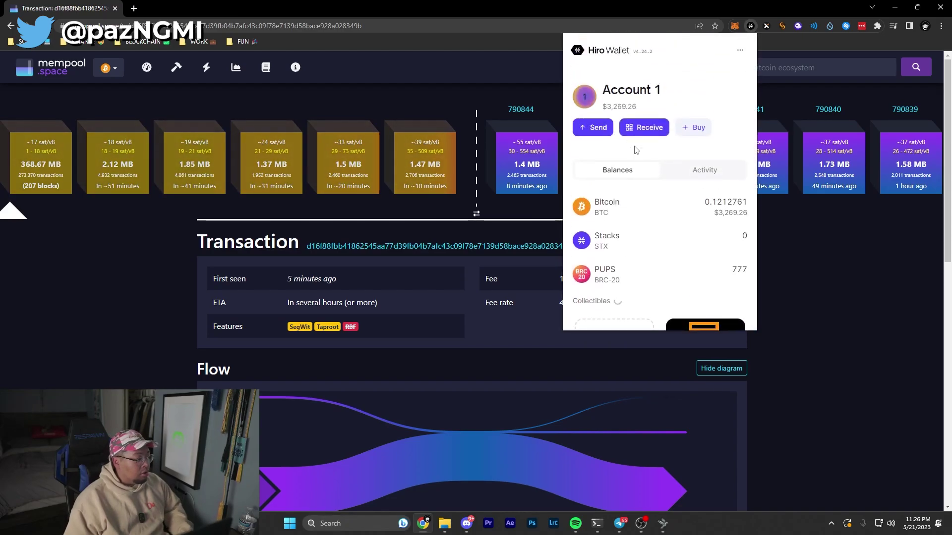
# Show the Hiro wallet's receive address and highlight its bc1 prefix
pyautogui.click(642, 109)
pyautogui.moveTo(605, 163); pyautogui.dragTo(616, 162)
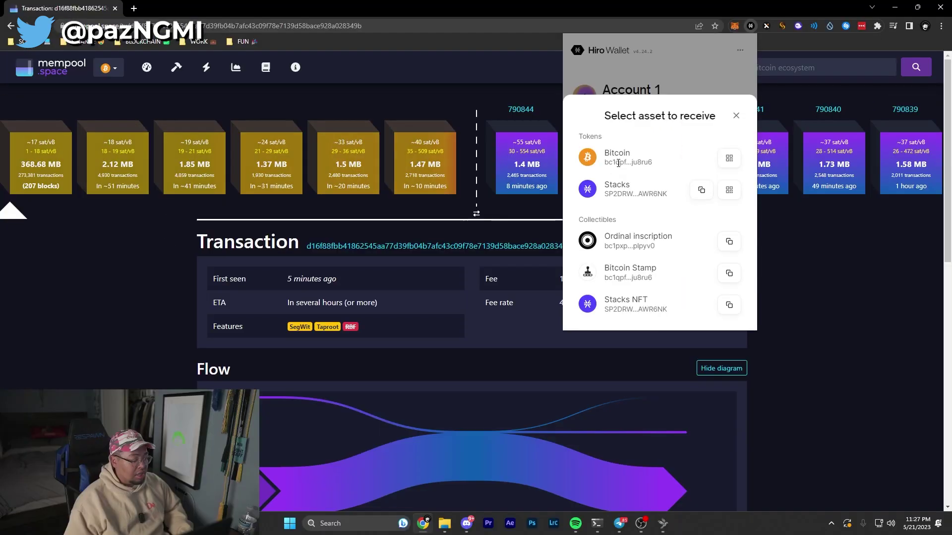
pyautogui.click(736, 116)
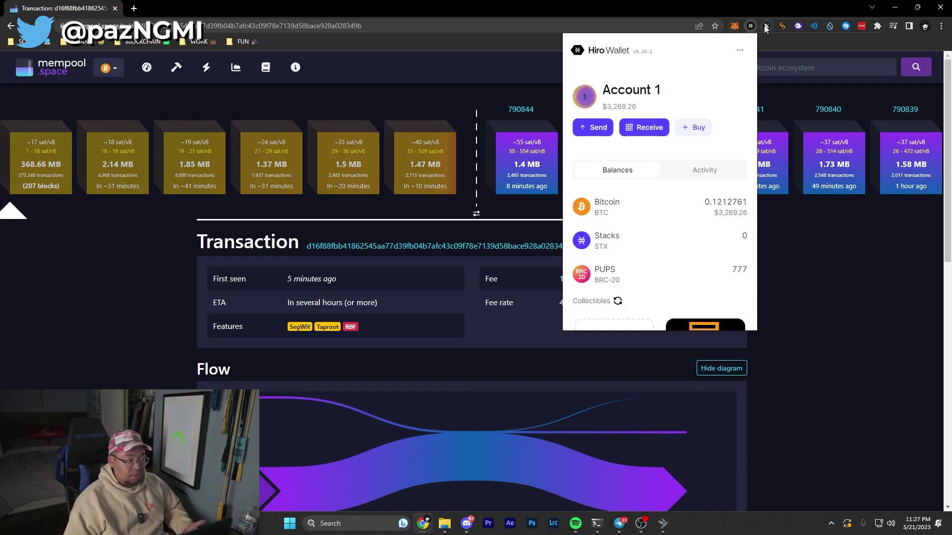
# Show the Xverse receive address, highlighting its 3 prefix and selecting the full Bitcoin address
pyautogui.click(766, 26)
pyautogui.click(649, 150)
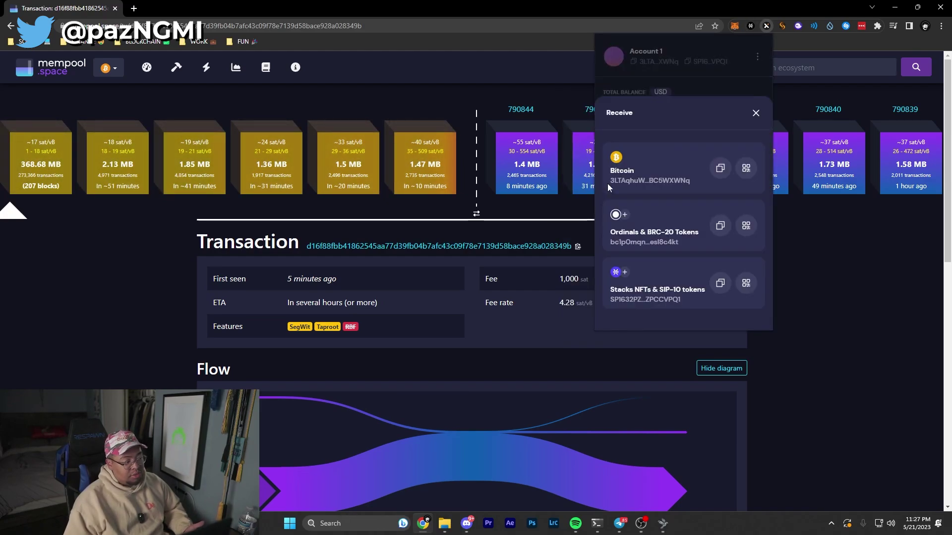
pyautogui.moveTo(610, 180); pyautogui.dragTo(625, 180)
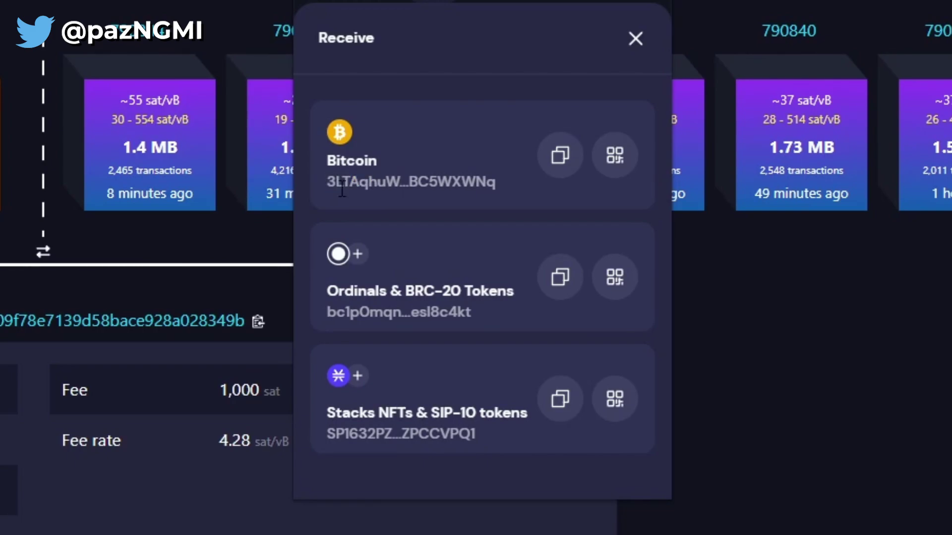
pyautogui.moveTo(342, 189); pyautogui.dragTo(424, 226)
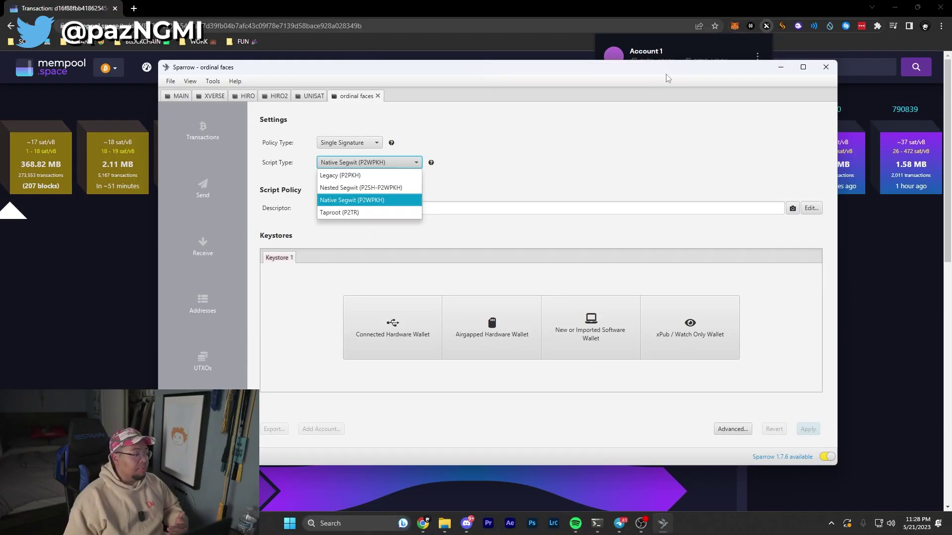
# Set the ordinal faces wallet's script type to Nested Segwit (P2SH-P2WPKH)
pyautogui.click(365, 201)
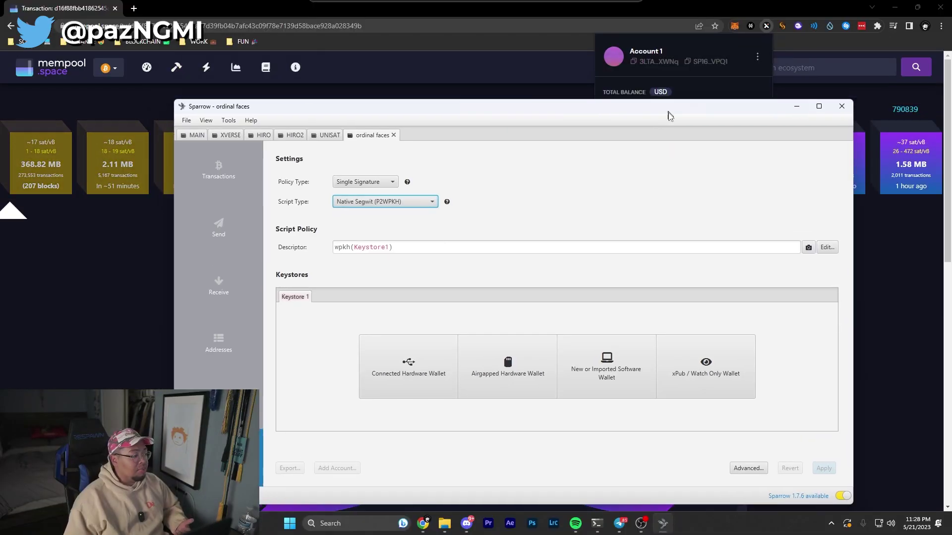
pyautogui.moveTo(663, 79); pyautogui.dragTo(656, 62)
pyautogui.click(361, 152)
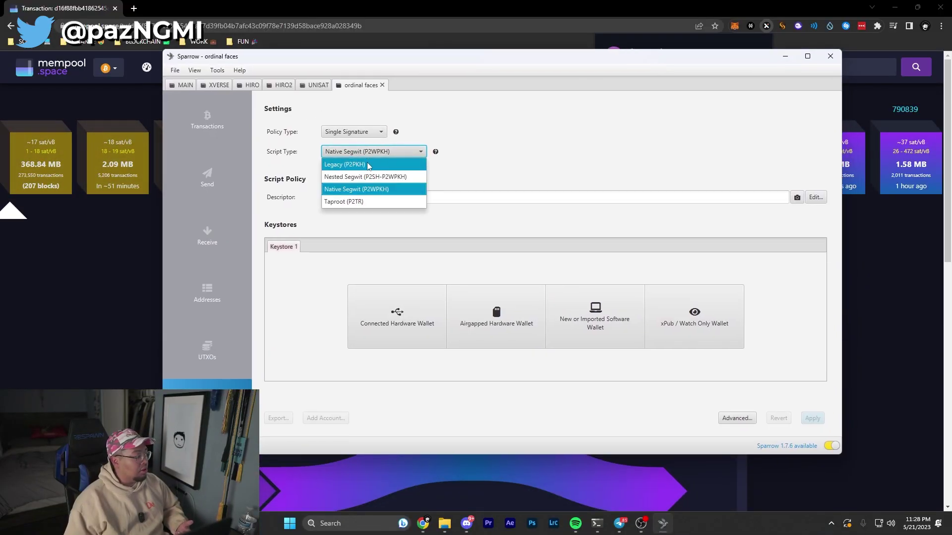
pyautogui.click(364, 172)
# Start a new software keystore with a 12-word seed, then close the import dialog
pyautogui.click(606, 324)
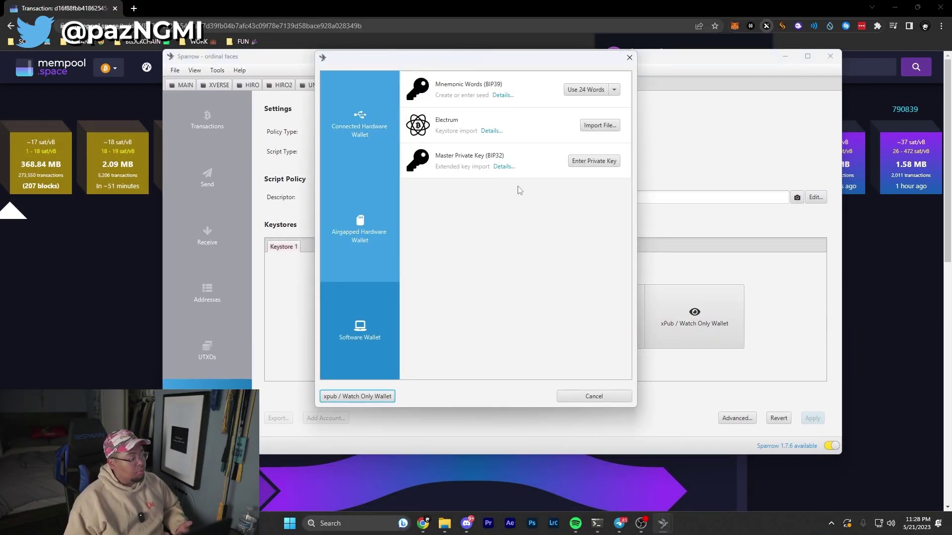
pyautogui.click(550, 107)
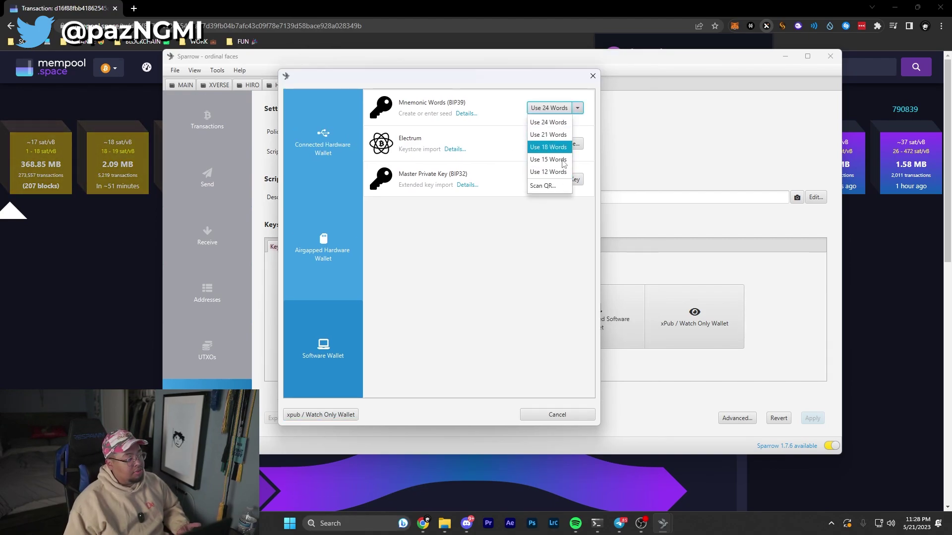
pyautogui.click(547, 172)
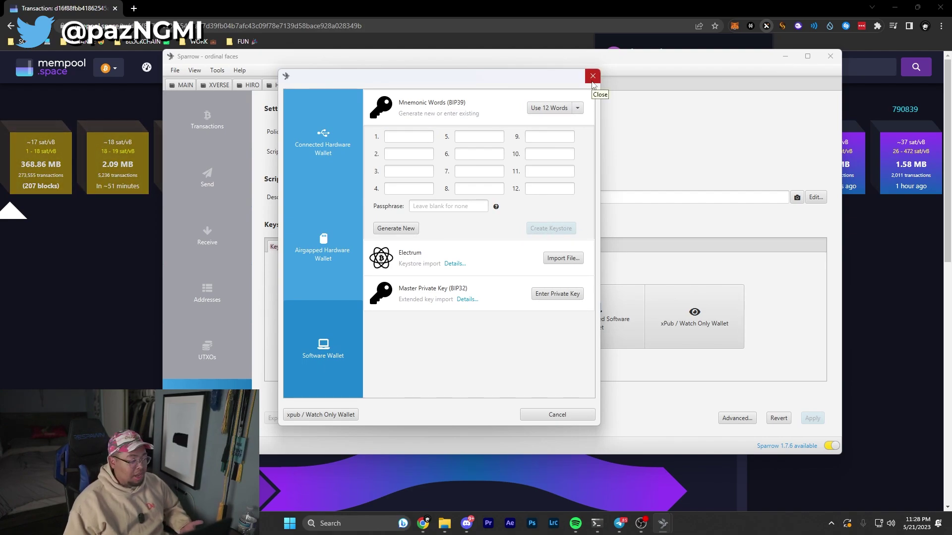
pyautogui.click(592, 81)
# Apply CPFP to the XVERSE wallet's unconfirmed transaction, drafting 179,219 sats with a 1,000 sat fee
pyautogui.click(219, 85)
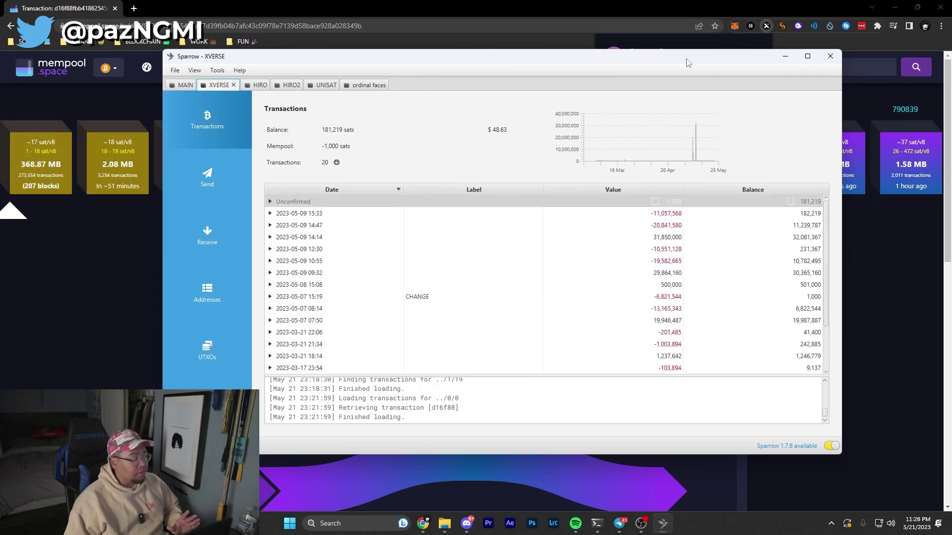
pyautogui.moveTo(641, 61)
pyautogui.mouseDown()
pyautogui.moveTo(676, 170)
pyautogui.moveTo(625, 71)
pyautogui.mouseUp()
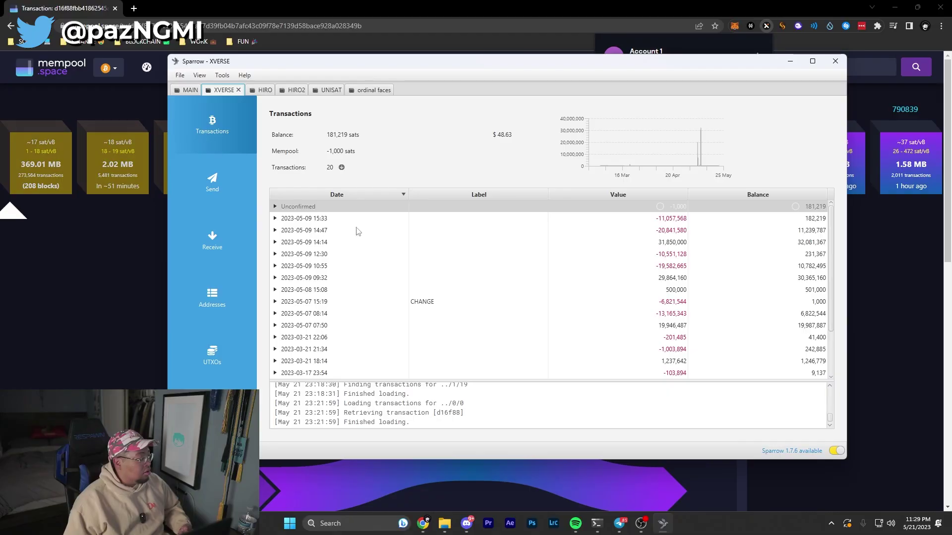
pyautogui.click(275, 206)
pyautogui.click(275, 207)
pyautogui.rightClick(297, 208)
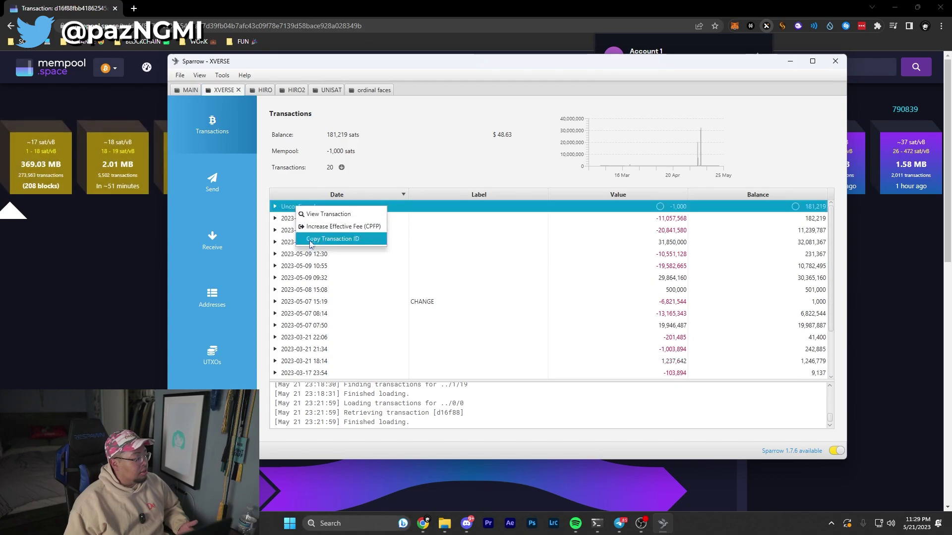
pyautogui.click(332, 226)
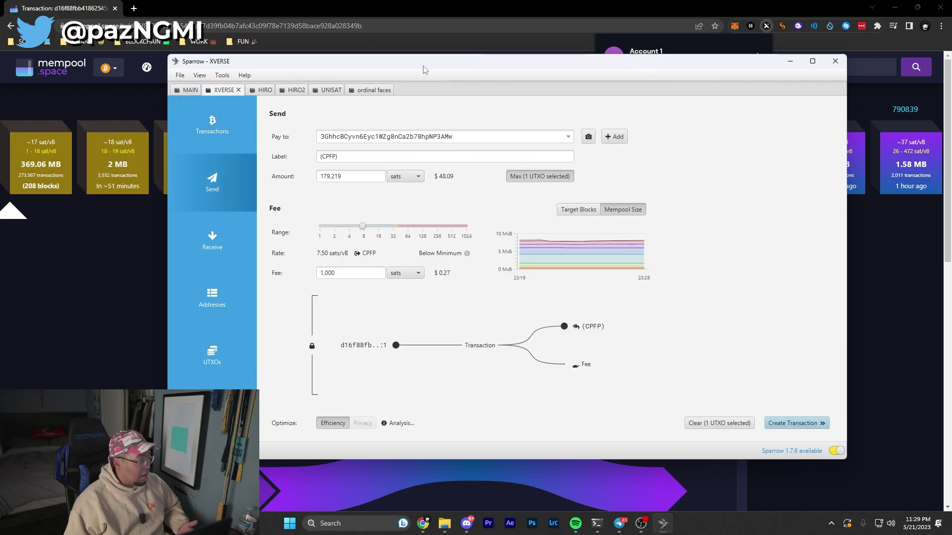
# Select the draft's Pay to address and bring up Xverse's receive address for comparison
pyautogui.moveTo(424, 70); pyautogui.dragTo(426, 74)
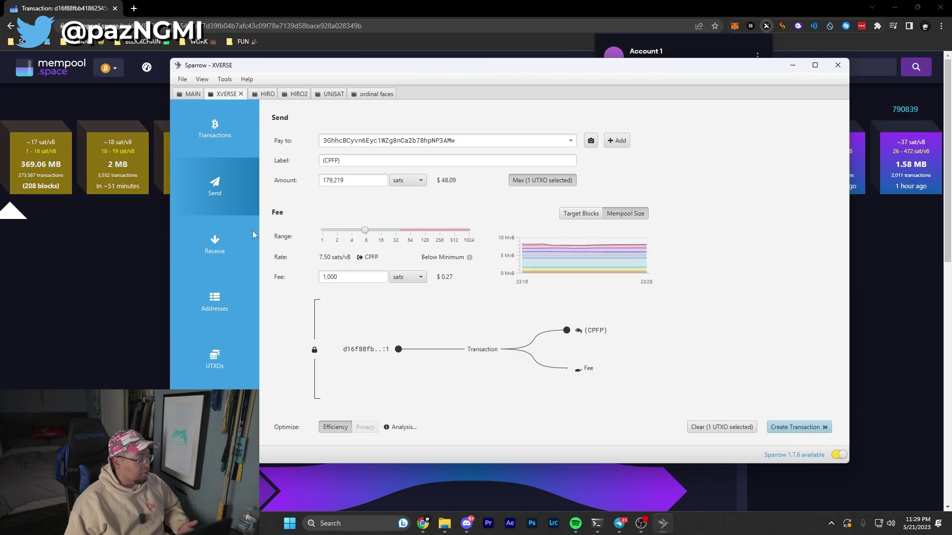
pyautogui.moveTo(430, 136)
pyautogui.mouseDown()
pyautogui.moveTo(286, 134)
pyautogui.moveTo(430, 130)
pyautogui.mouseUp()
pyautogui.moveTo(448, 66); pyautogui.dragTo(395, 64)
pyautogui.click(801, 186)
pyautogui.click(648, 143)
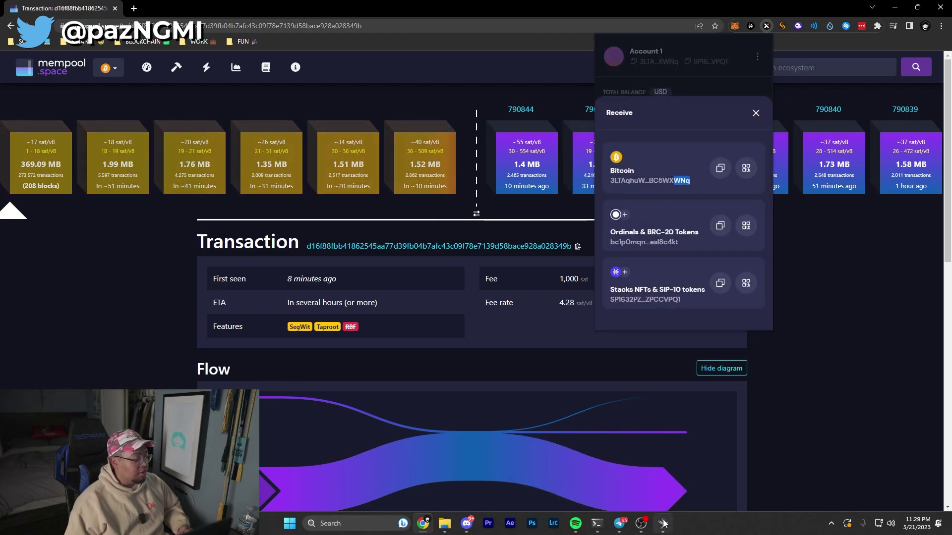
pyautogui.hotkey('alt', 'Tab')
# Replace the Pay to address with the Xverse receive address copied from the browser
pyautogui.moveTo(373, 138); pyautogui.dragTo(447, 138)
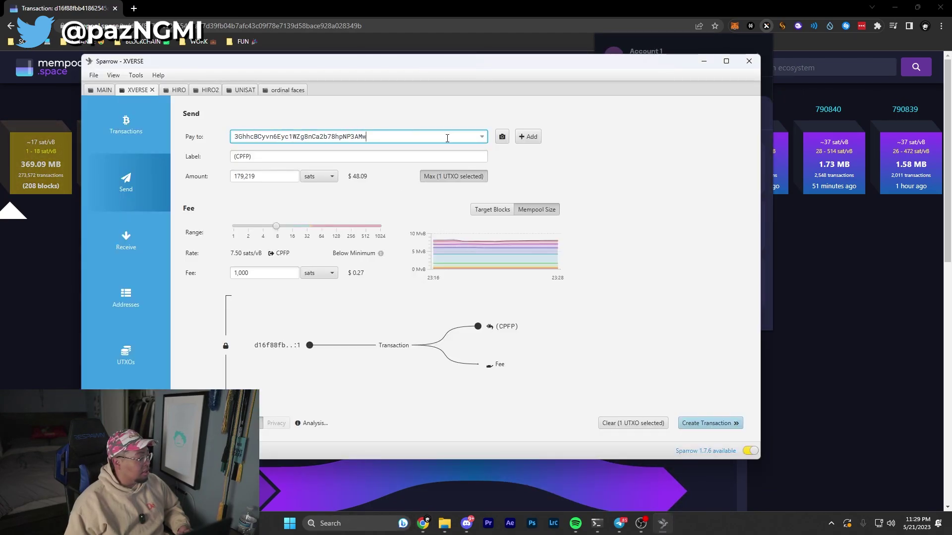
pyautogui.hotkey('alt', 'Tab')
pyautogui.click(718, 166)
pyautogui.hotkey('alt', 'Tab')
pyautogui.hotkey('ctrl', 'a')
pyautogui.write('3LTAqhuWozPVoy6qYNeca4T3BLBC5WXWNq')
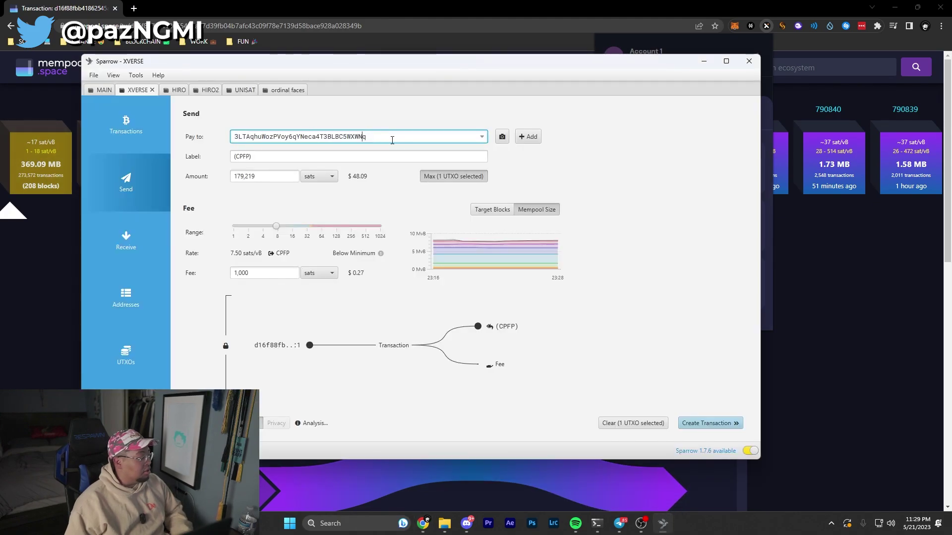
# Compare the new 3-prefixed destination with this wallet's own receive address, then return to the form
pyautogui.moveTo(389, 135); pyautogui.dragTo(102, 261)
pyautogui.click(128, 228)
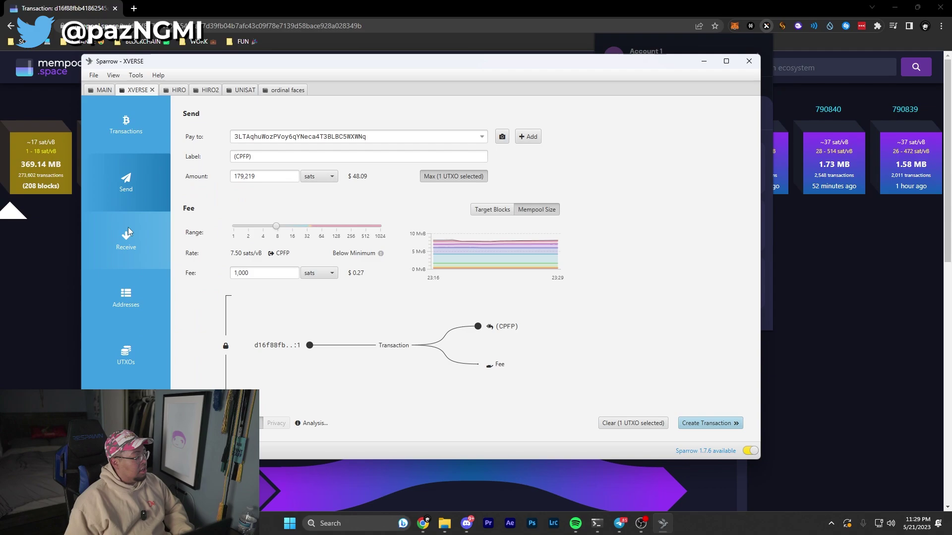
pyautogui.click(128, 252)
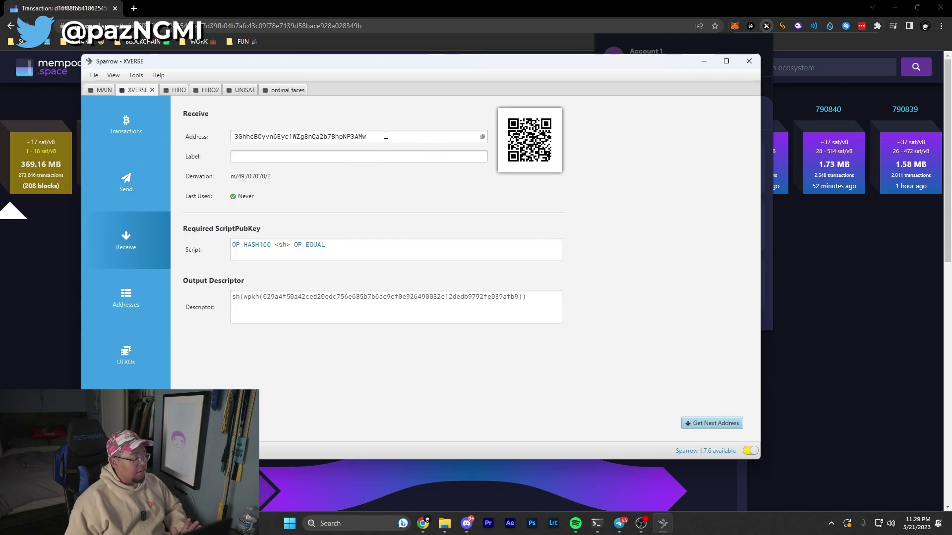
pyautogui.click(128, 186)
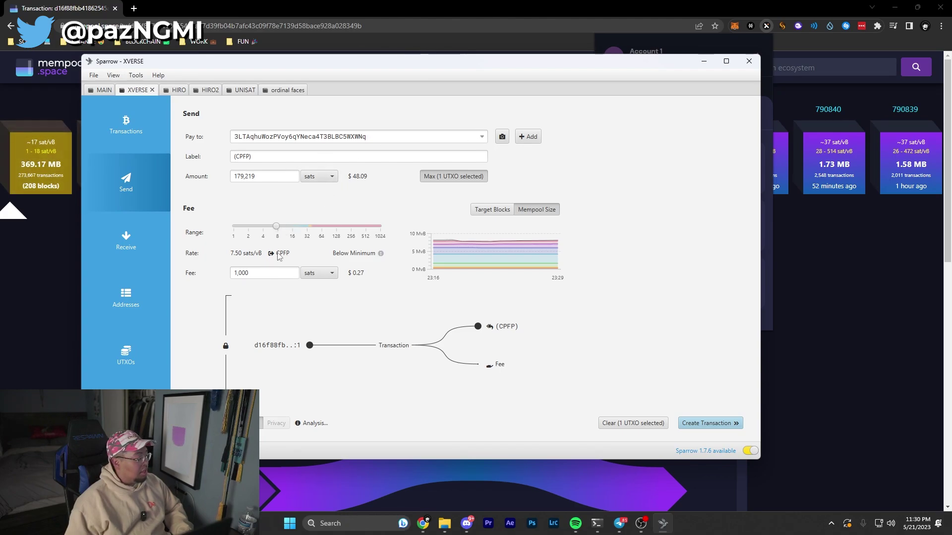
# Raise the CPFP fee to 41.40 sats/vB (5,516 sat fee, 174,703 sats sent), then show mempool.space
pyautogui.moveTo(287, 231); pyautogui.dragTo(314, 221)
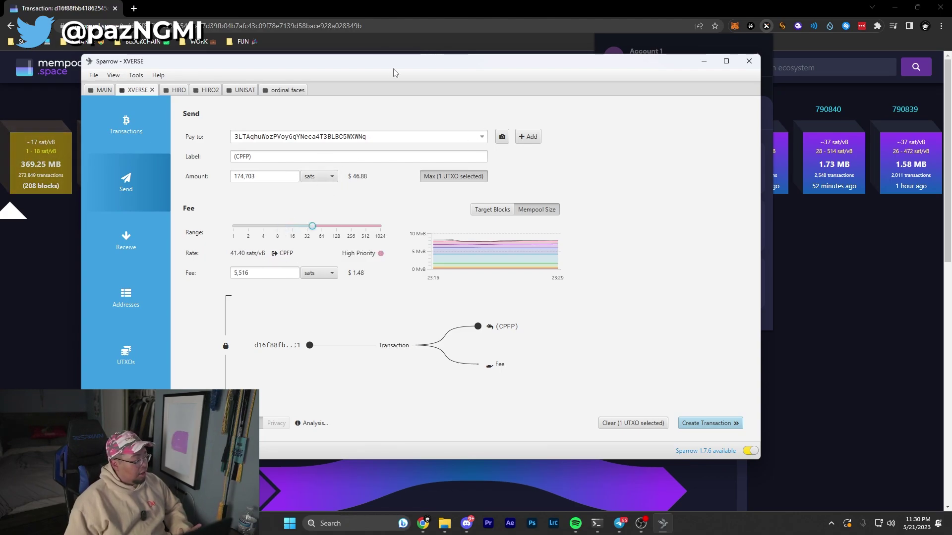
pyautogui.moveTo(367, 62); pyautogui.dragTo(453, 61)
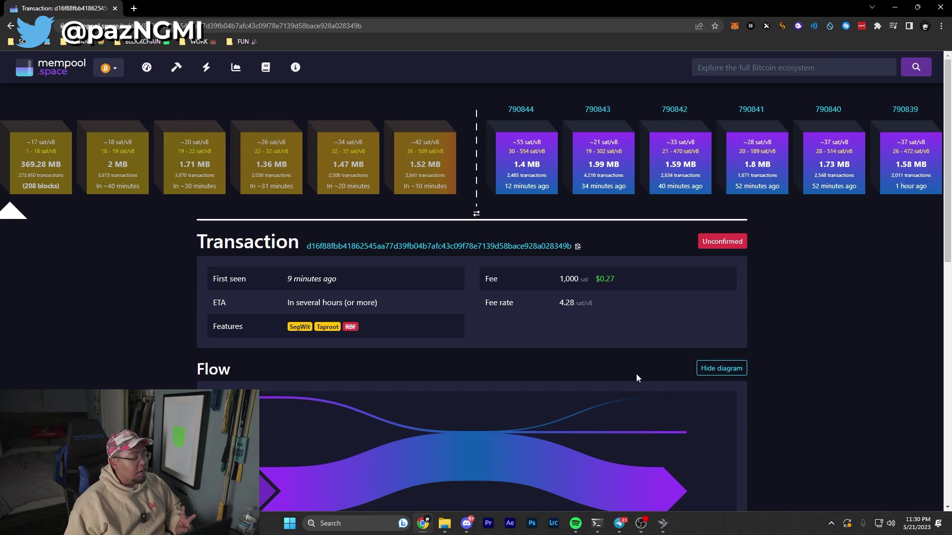
pyautogui.click(663, 523)
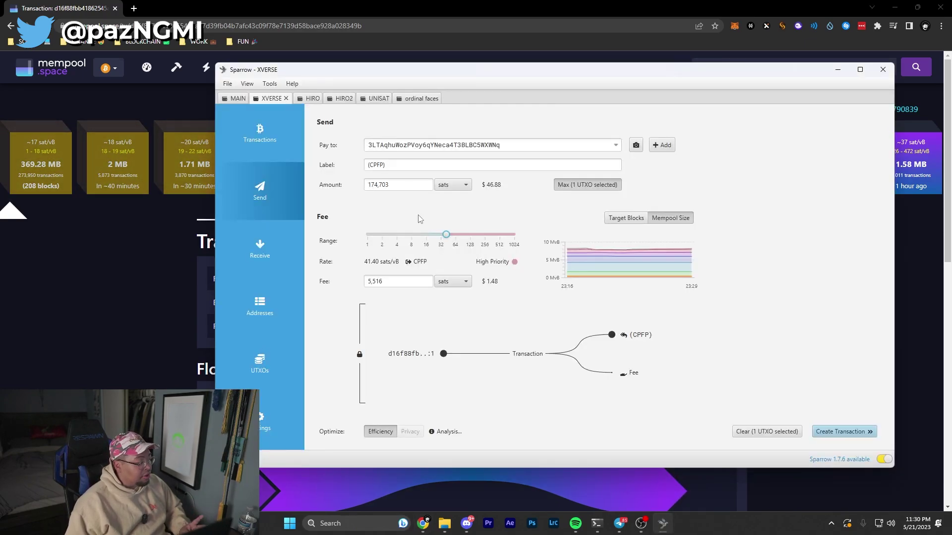
pyautogui.click(361, 5)
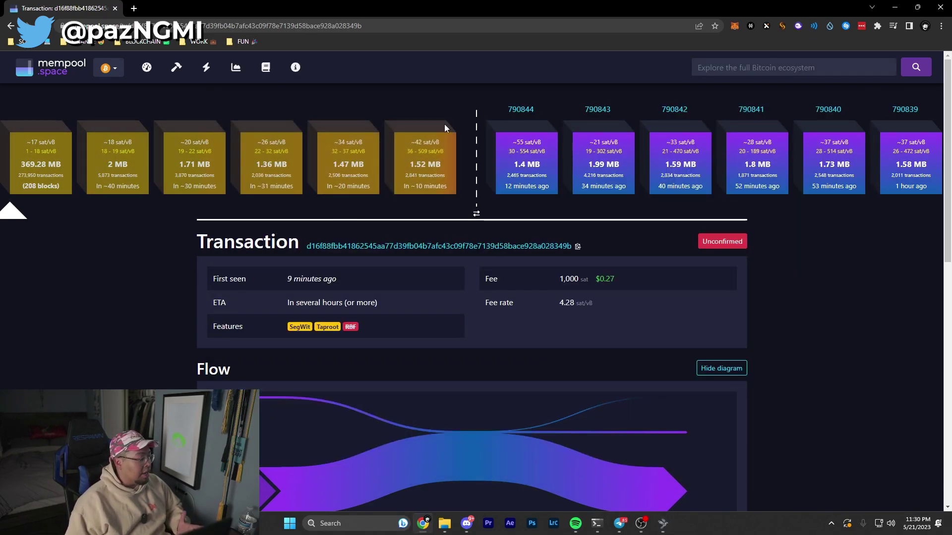
pyautogui.moveTo(667, 523)
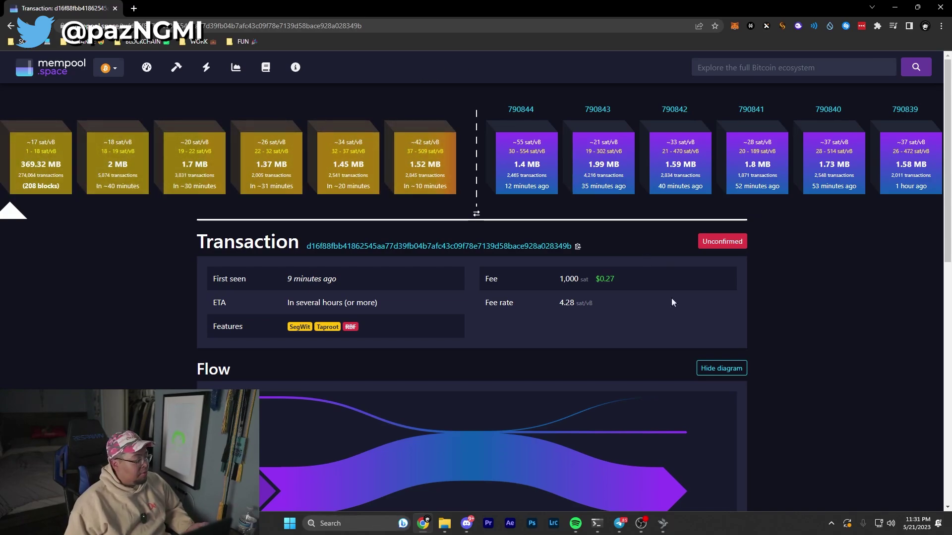
# Label the child spend 'Balance' at 127.40 sats/vB (16,976 sat fee) and check the destination address
pyautogui.moveTo(682, 505)
pyautogui.click(667, 523)
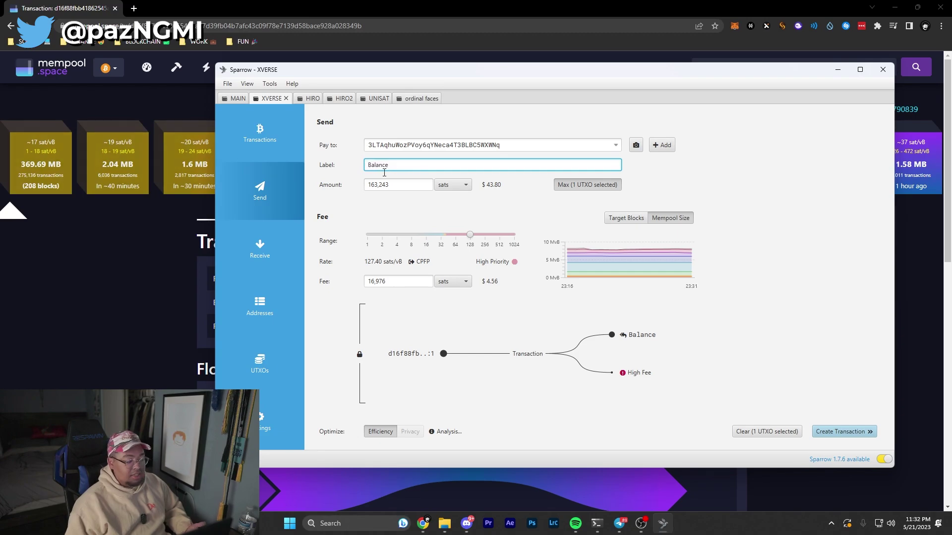
pyautogui.click(441, 356)
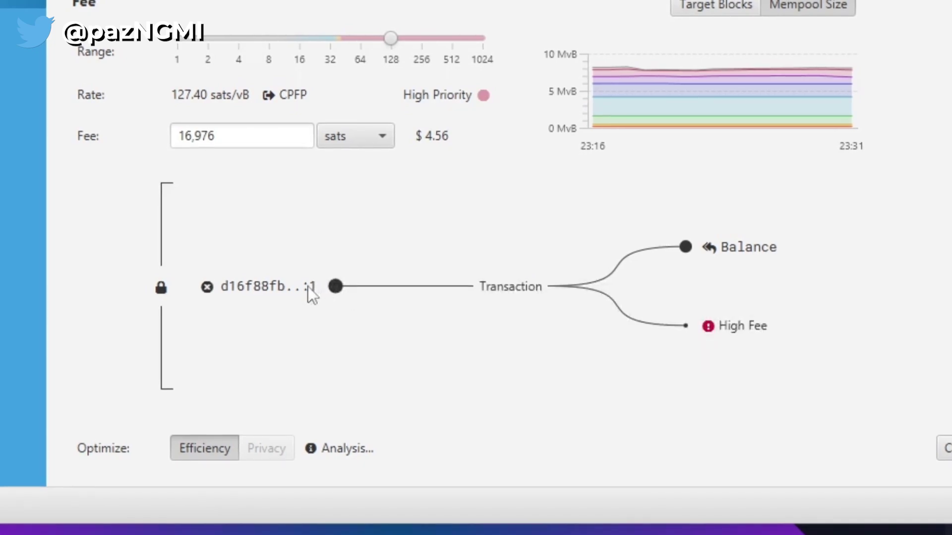
pyautogui.moveTo(289, 294)
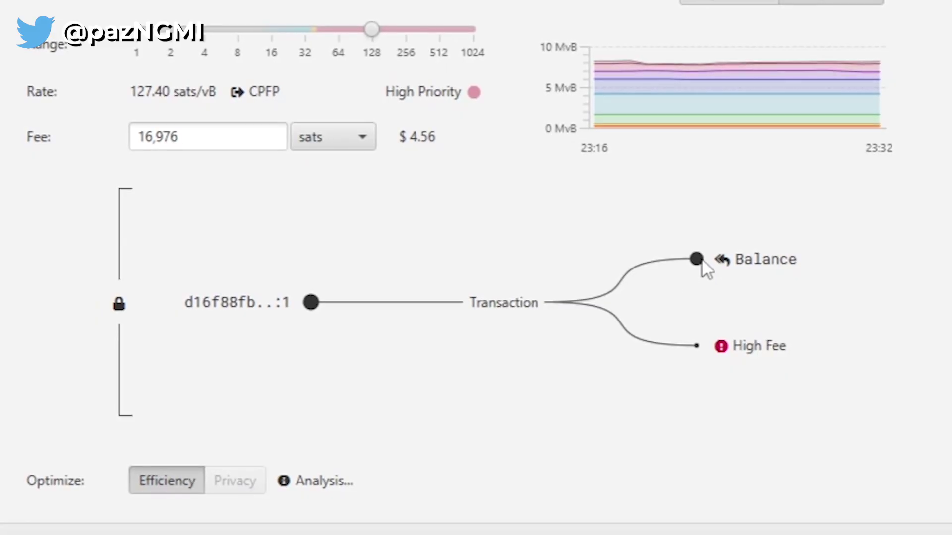
pyautogui.moveTo(719, 252)
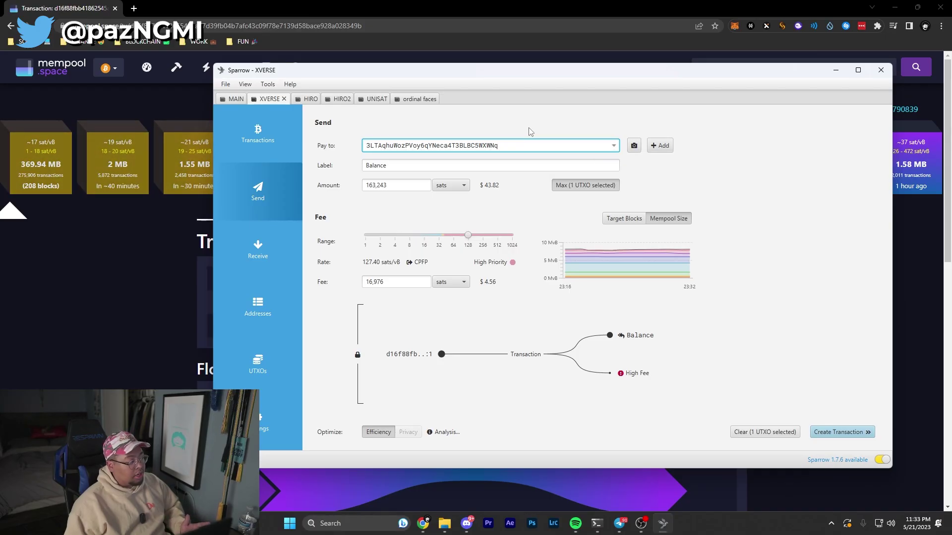
pyautogui.doubleClick(540, 147)
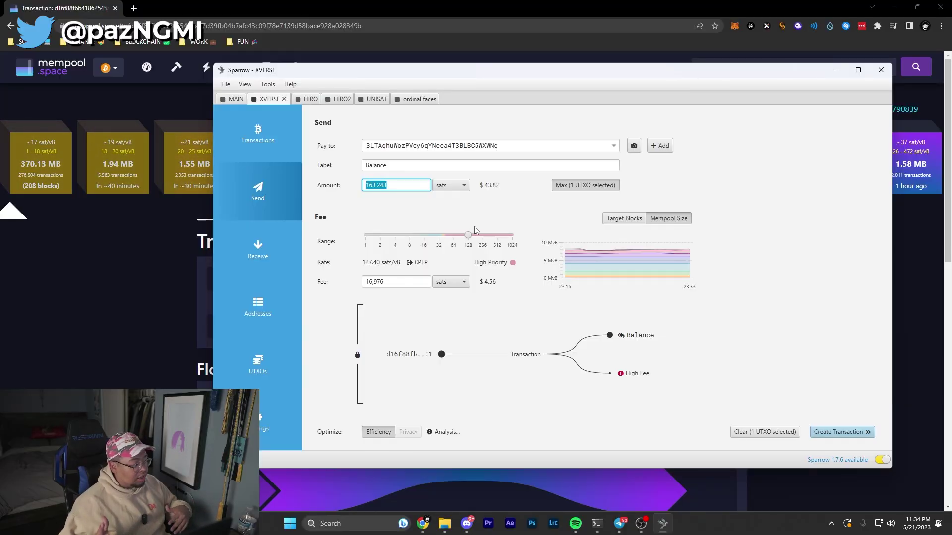
# Create and finalize the Balance transaction, sign it with the wallet password, and broadcast it
pyautogui.click(851, 432)
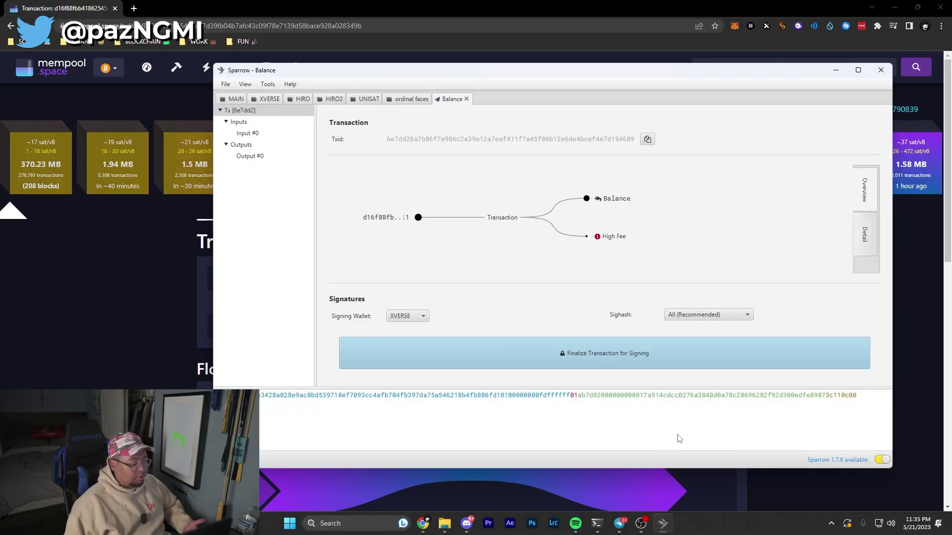
pyautogui.click(474, 353)
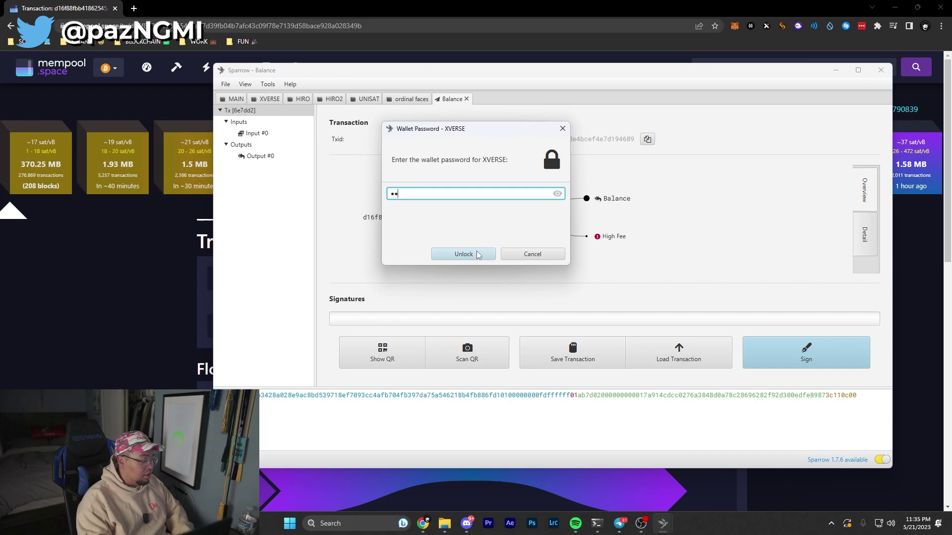
pyautogui.write('********')
pyautogui.click(477, 251)
pyautogui.click(803, 358)
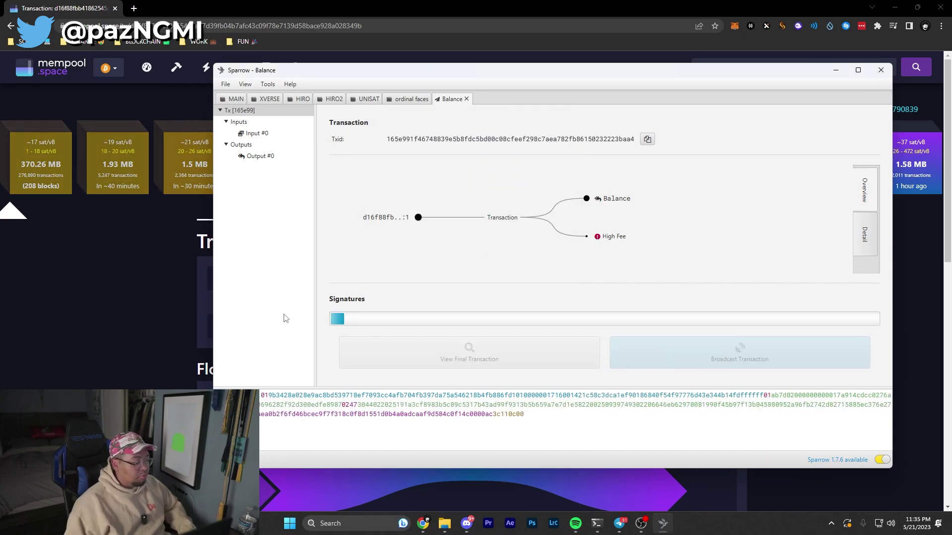
# Look up the child txid 165e991f…baa4 on mempool.space in a new tab
pyautogui.click(895, 265)
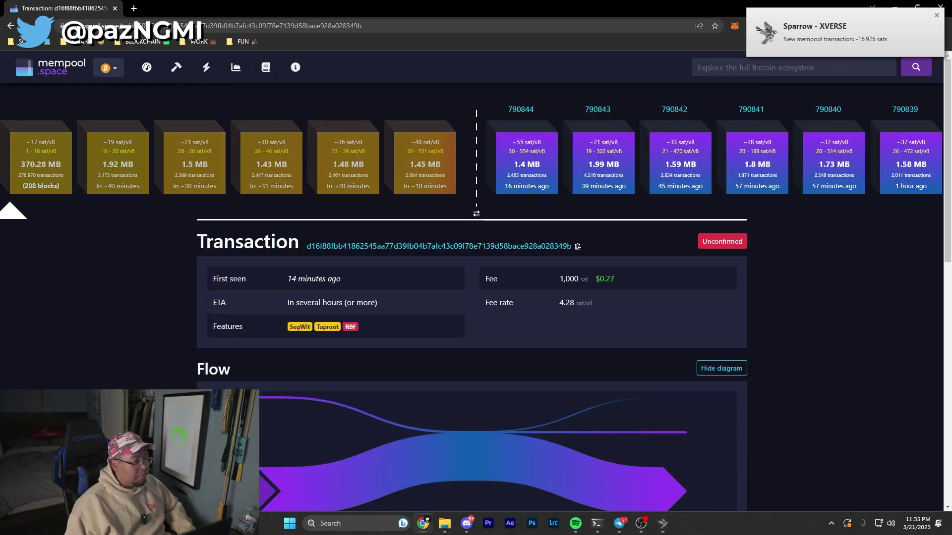
pyautogui.hotkey('ctrl', 't')
pyautogui.write('mempool.space/mempool-block/0')
pyautogui.press('Return')
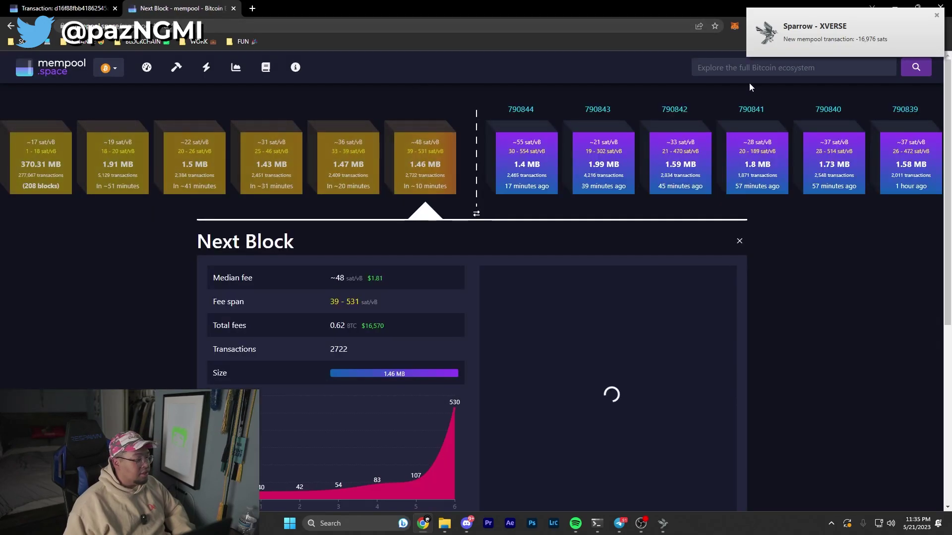
pyautogui.click(731, 66)
pyautogui.hotkey('ctrl', 'v')
pyautogui.press('Return')
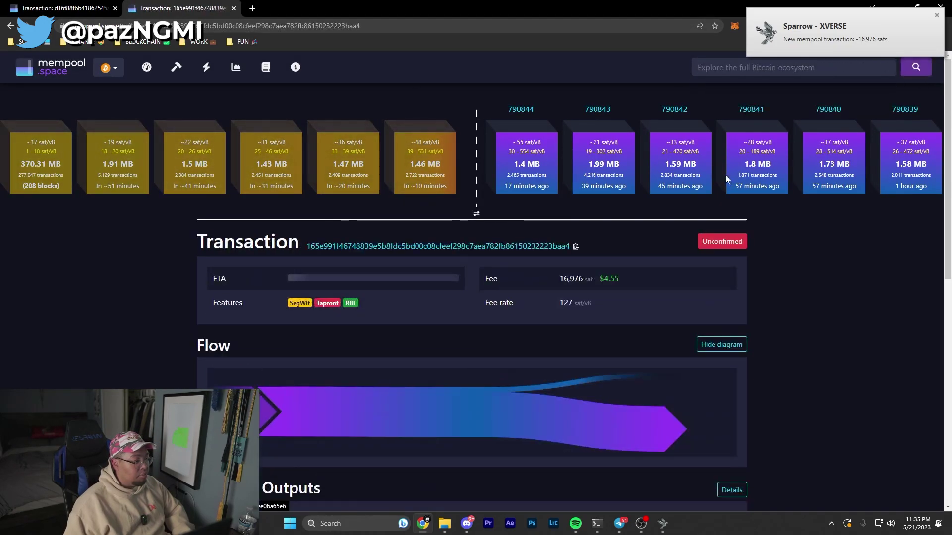
# Review the child's 1 confirmation and 16,976 sat fee at 127 sat/vB, then check the other tab
pyautogui.scroll(-1, 714, 287)
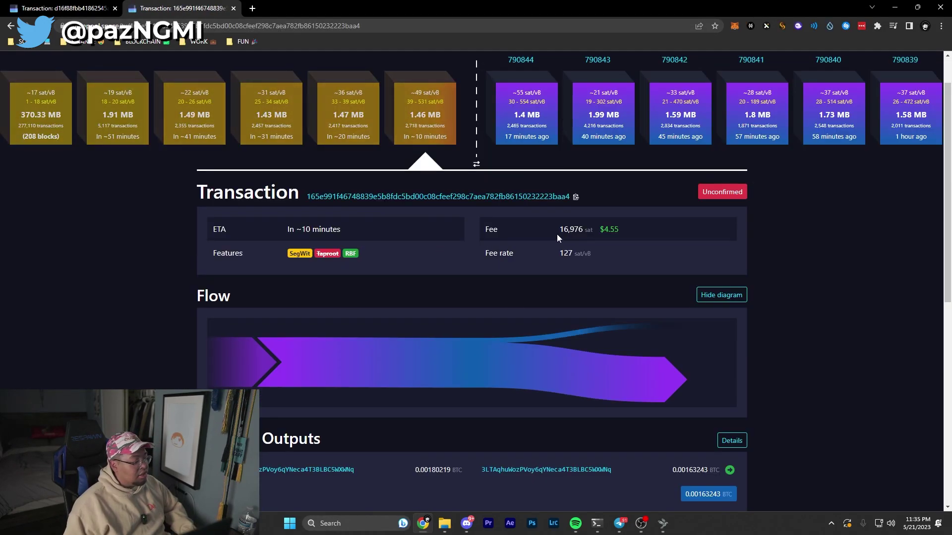
pyautogui.moveTo(560, 229); pyautogui.dragTo(637, 248)
pyautogui.click(603, 255)
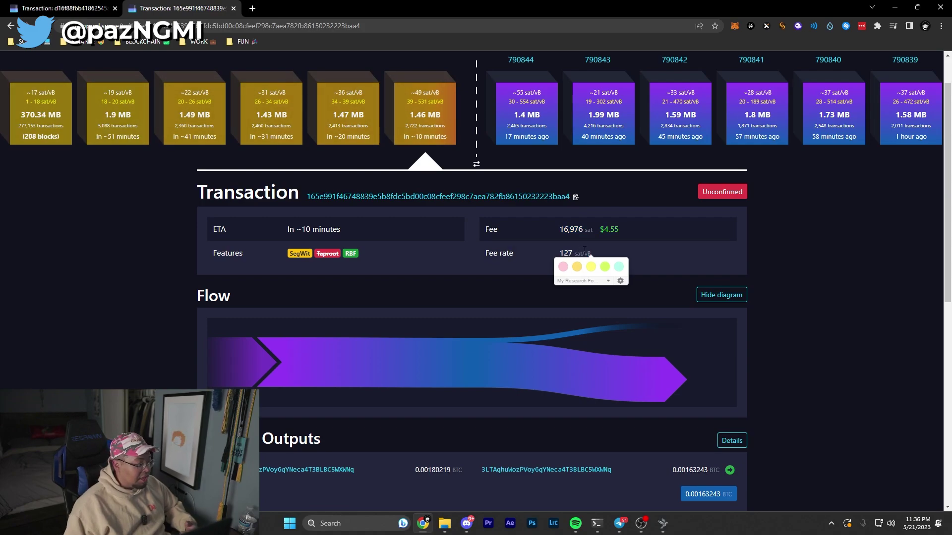
pyautogui.click(502, 262)
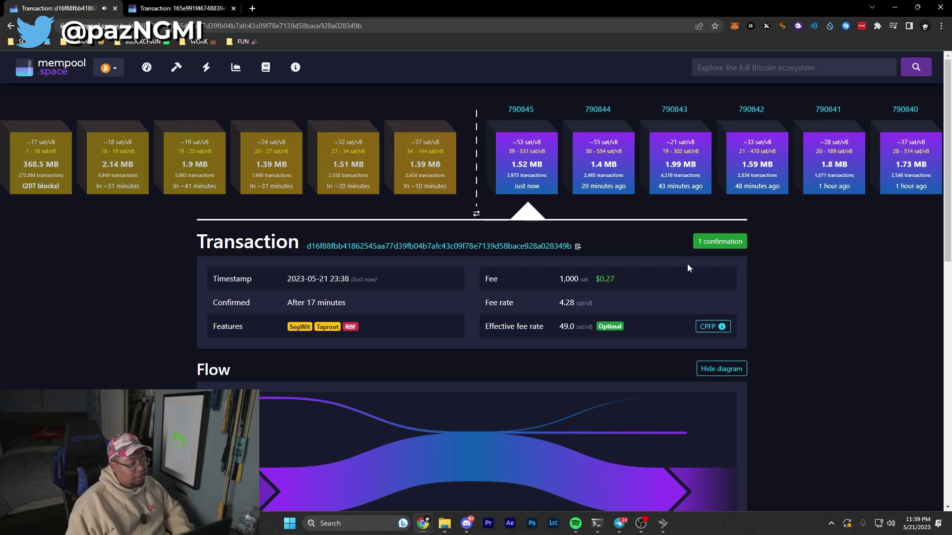
pyautogui.hotkey('ctrl', 'Tab')
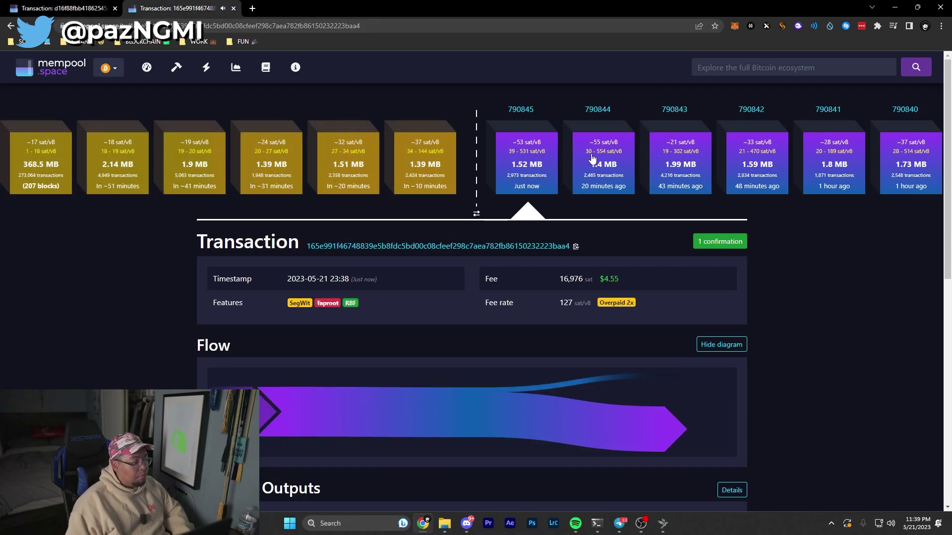